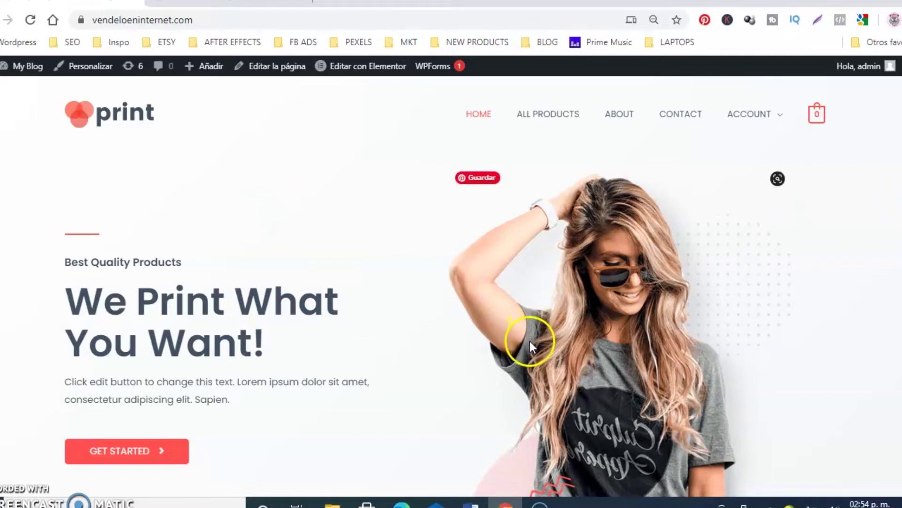
Step: Open the login page at vendeloeninternet.com/wp-admin and try to sign in with the prefilled admin credentials
scroll(451, 282, "down", 20)
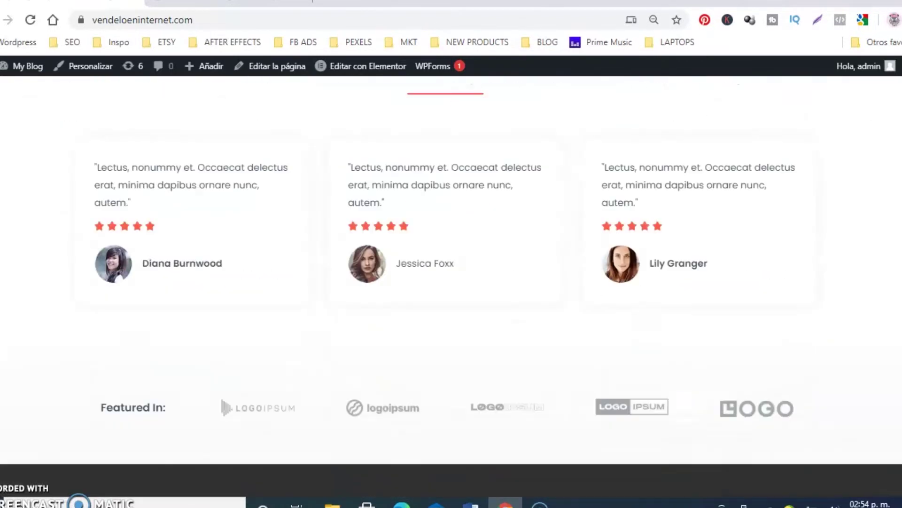
scroll(452, 282, "up", 20)
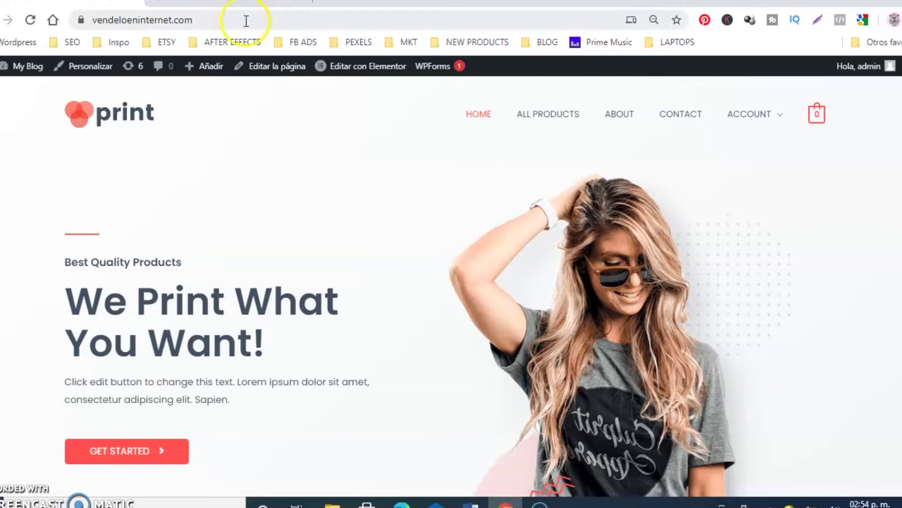
left_click(216, 19)
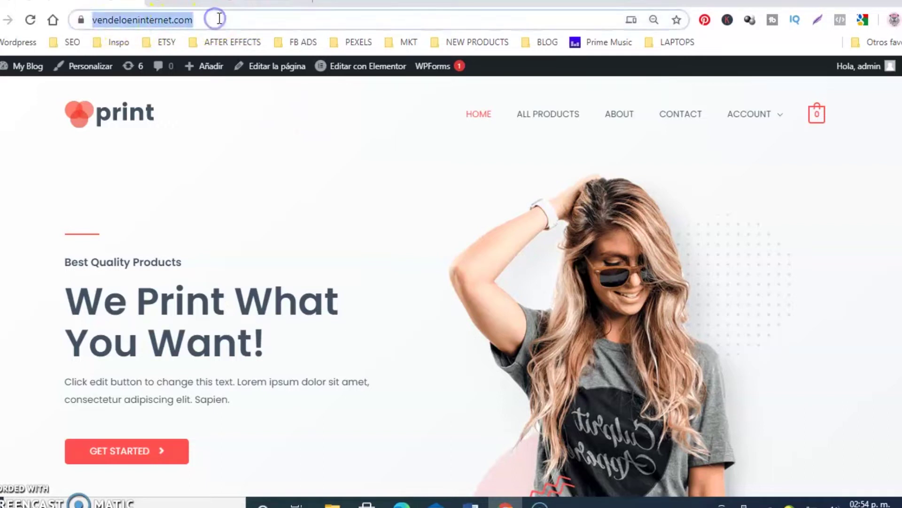
double_click(219, 20)
left_click(273, 15)
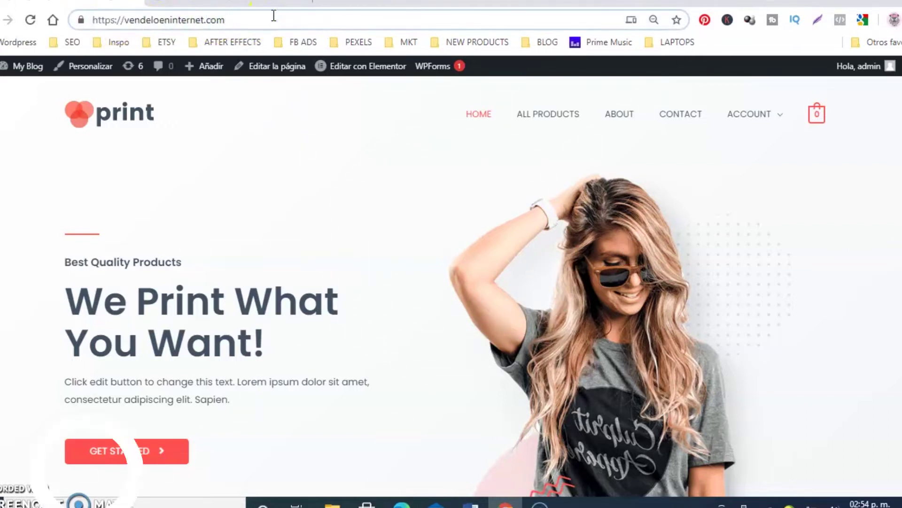
type("/wp-ad")
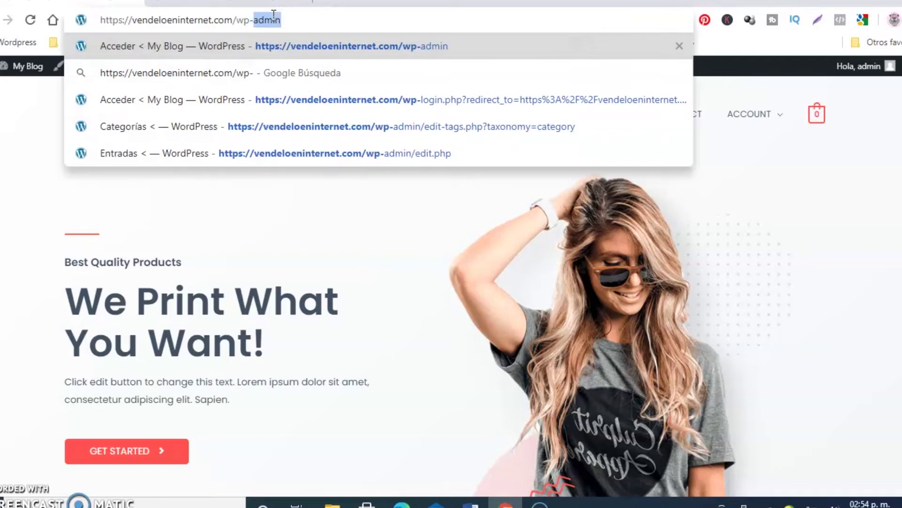
type("min")
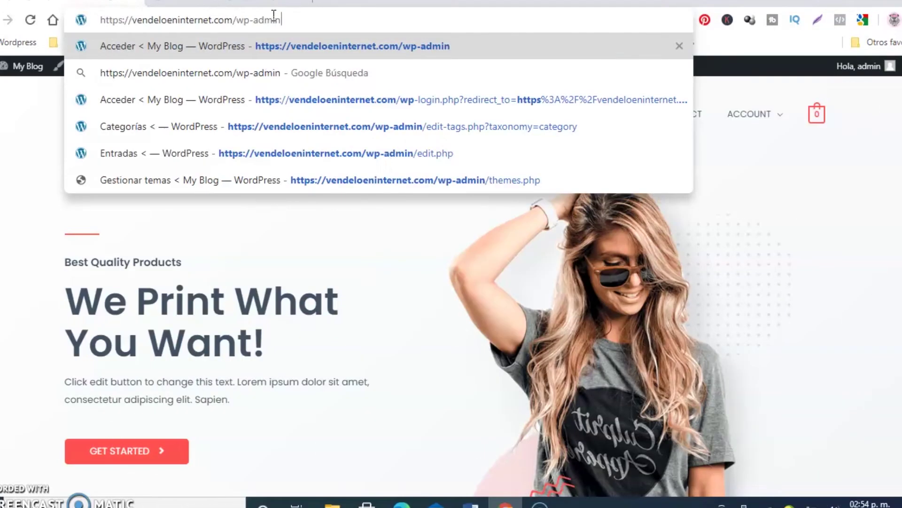
key("Return")
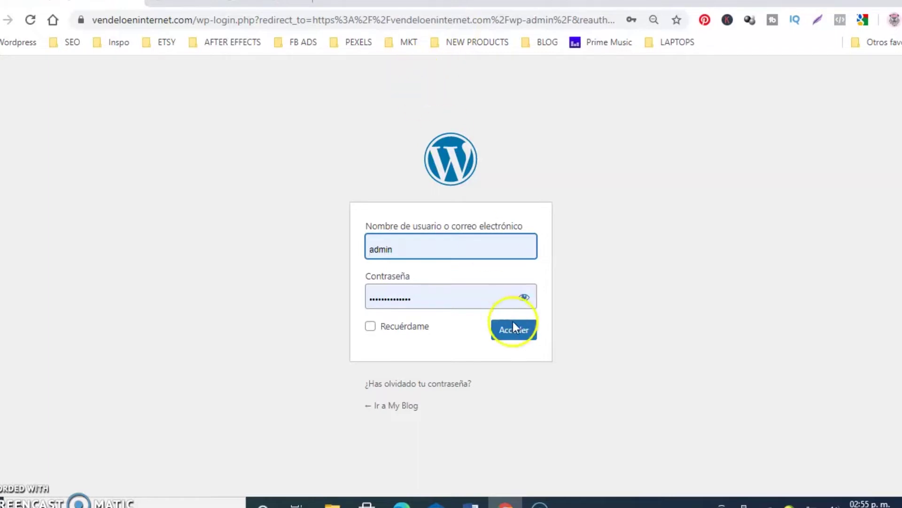
left_click(522, 335)
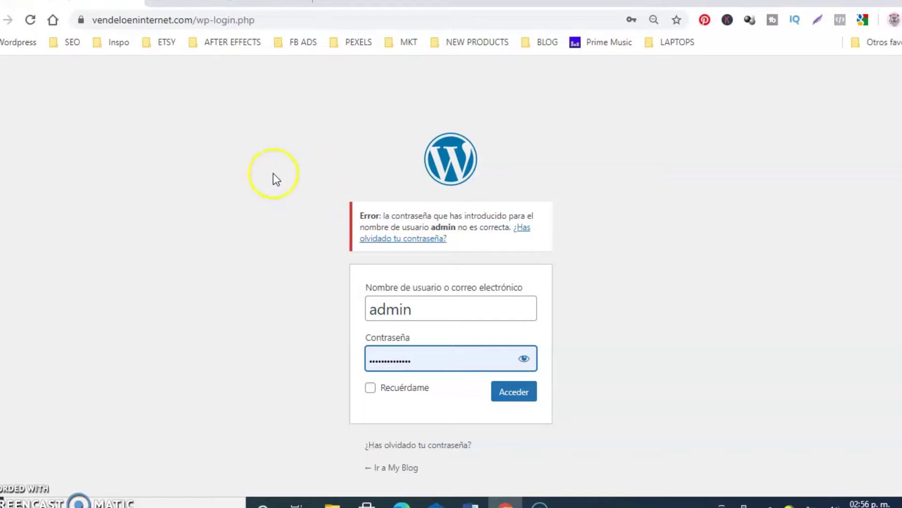
Step: Switch to the HostGator customer portal, sign in with the prefilled credentials and open cPanel for vendeloeninternet.com
left_click(244, 3)
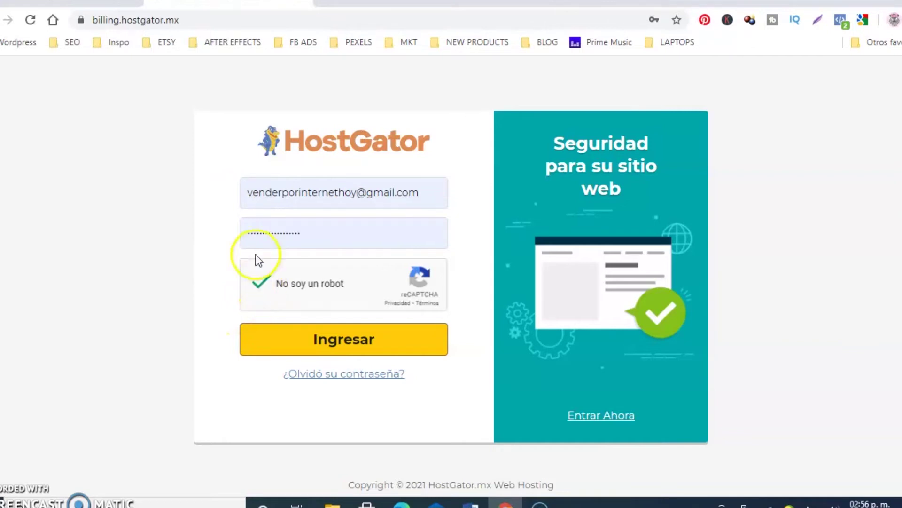
left_click(331, 341)
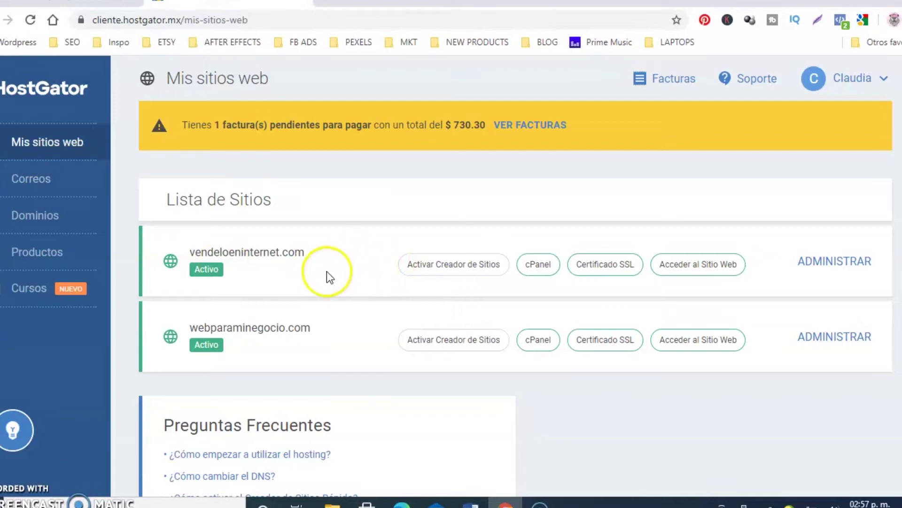
left_click(538, 266)
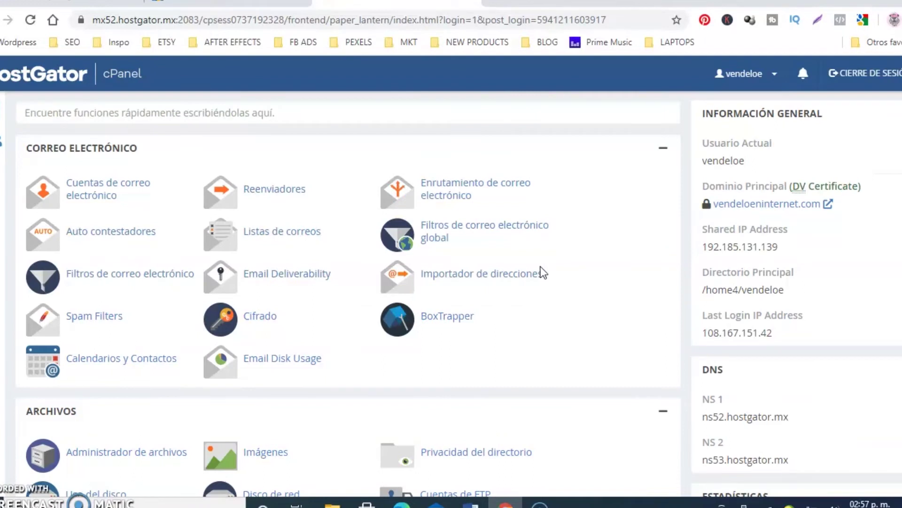
Step: Open WordPress Manager by Softaculous from the Software section of cPanel
scroll(541, 269, "down", 3)
scroll(544, 273, "down", 12)
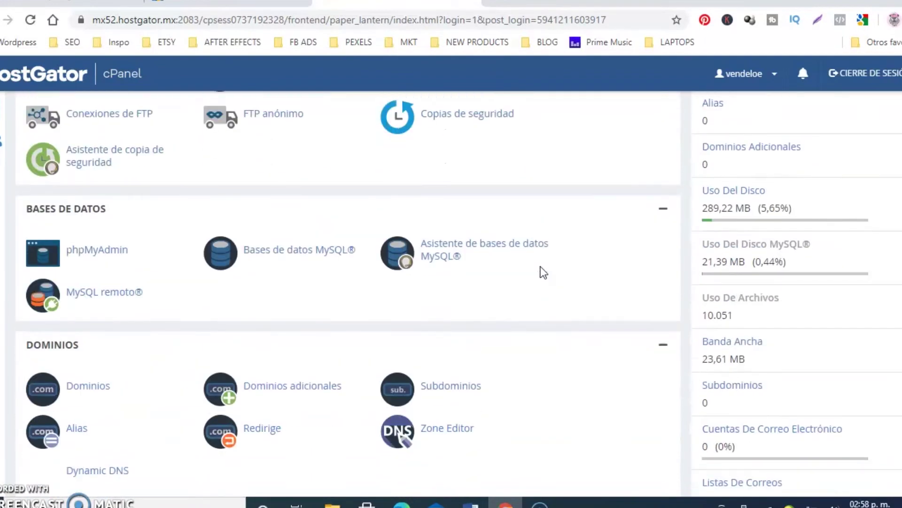
scroll(544, 273, "down", 6)
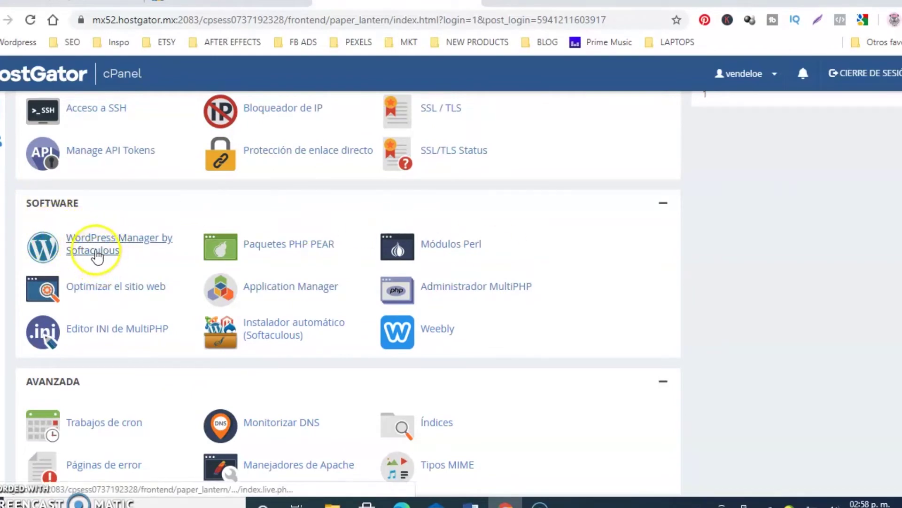
left_click(129, 243)
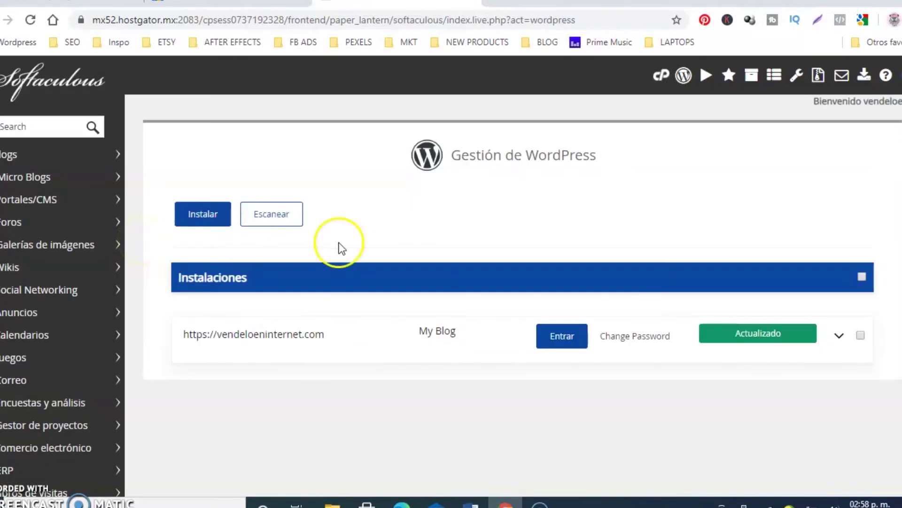
scroll(697, 203, "down", 3)
scroll(697, 203, "up", 2)
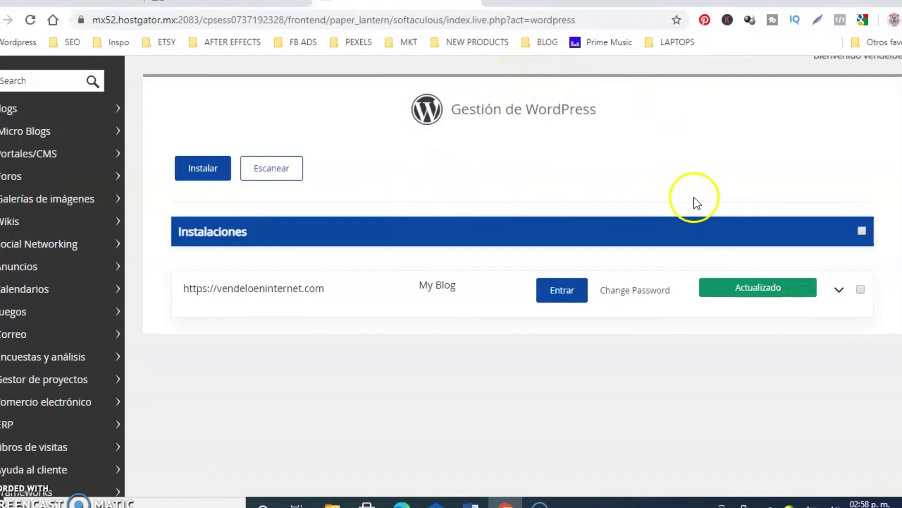
scroll(687, 202, "down", 5)
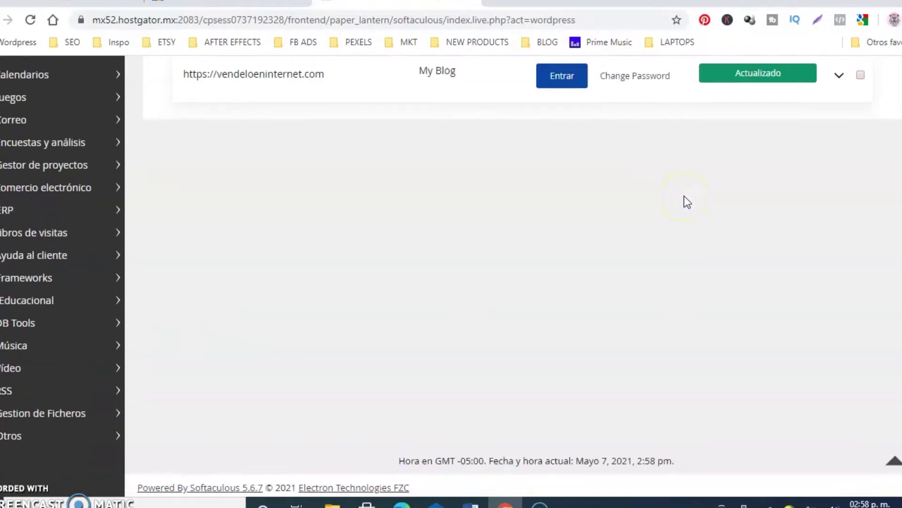
scroll(687, 201, "up", 6)
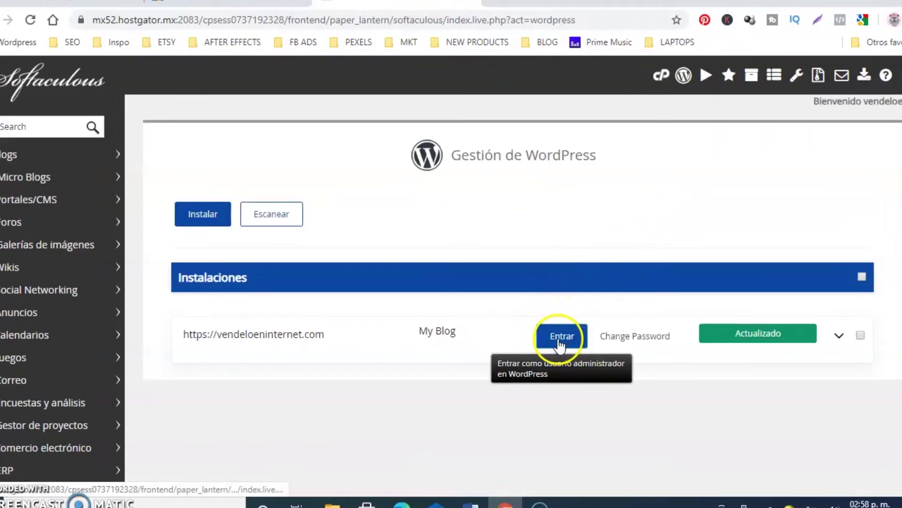
left_click(562, 340)
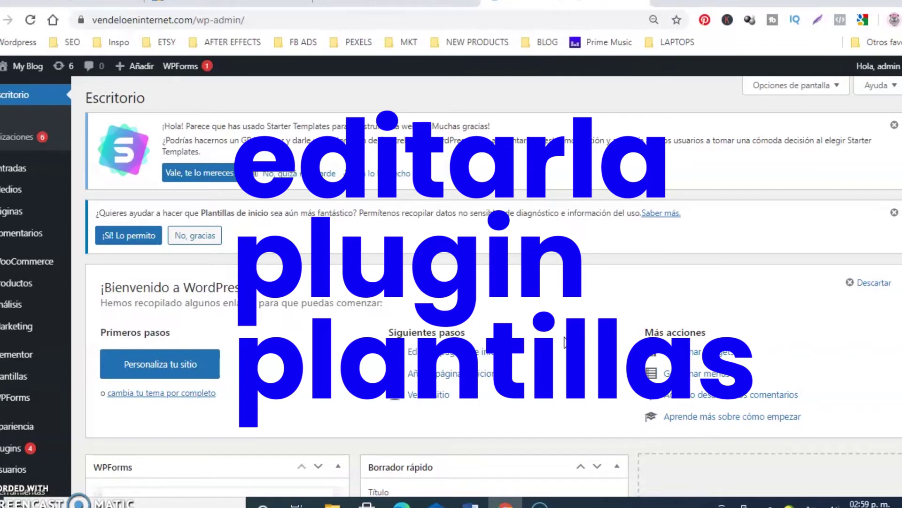
Step: Open the lost-password page from the WordPress login form and examine its username or email field
scroll(565, 342, "down", 3)
scroll(564, 342, "up", 3)
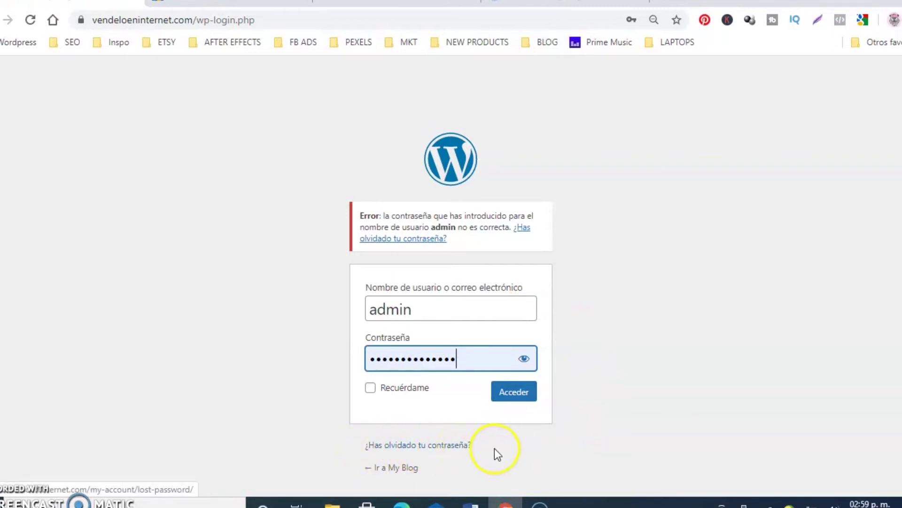
left_click(461, 446)
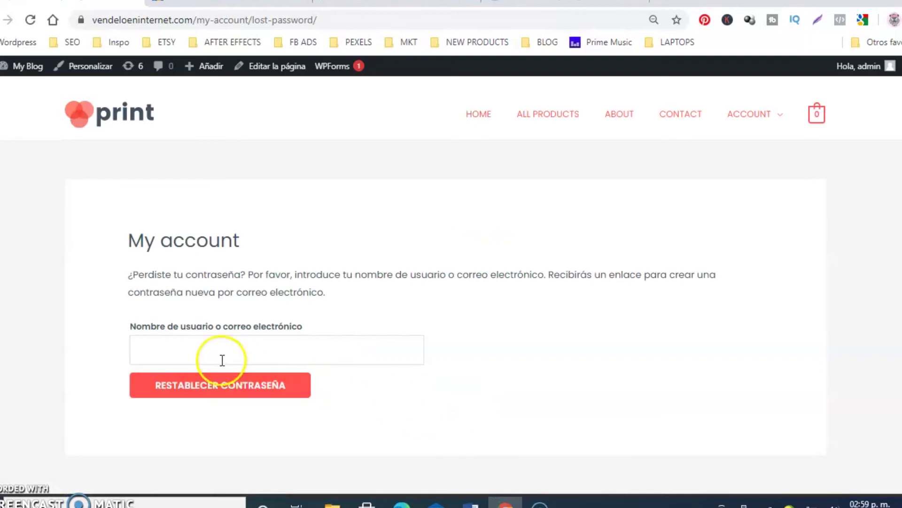
left_click_drag(152, 326, 306, 326)
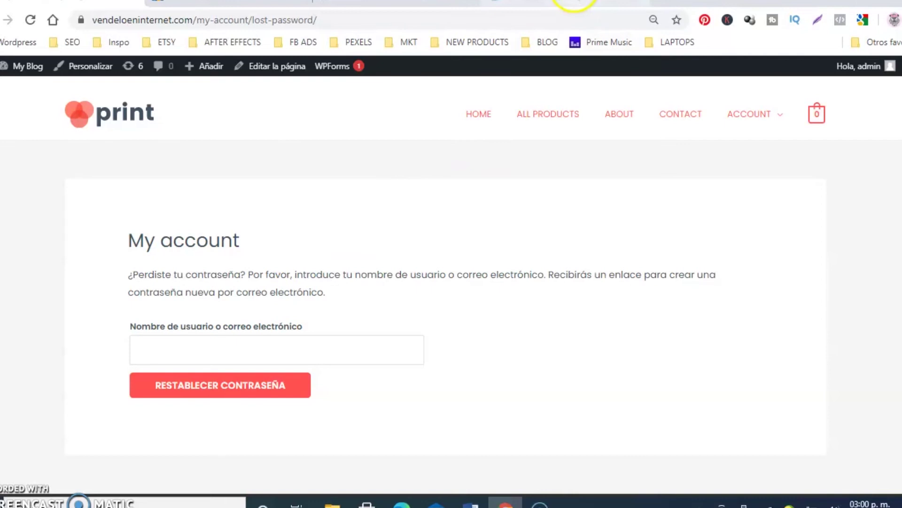
Step: Return to the WordPress dashboard and open the admin user's profile for editing from the user list
left_click(574, 4)
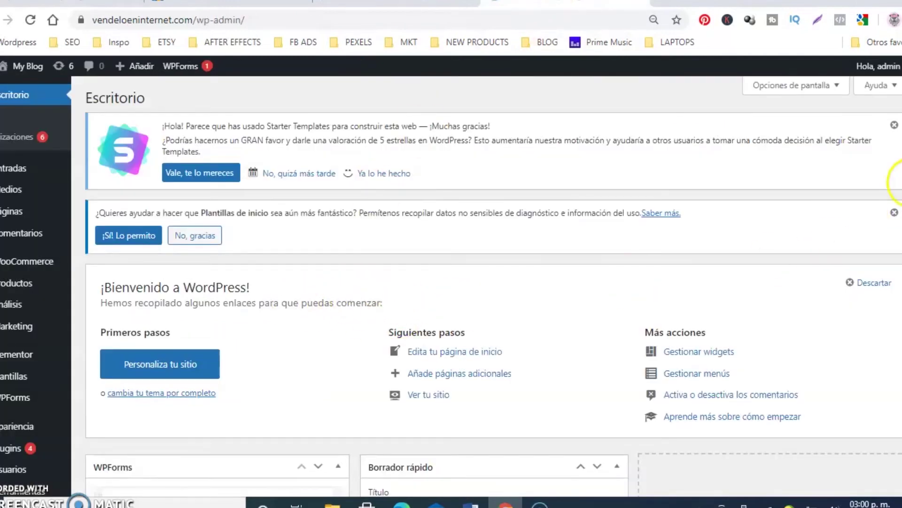
scroll(898, 183, "down", 15)
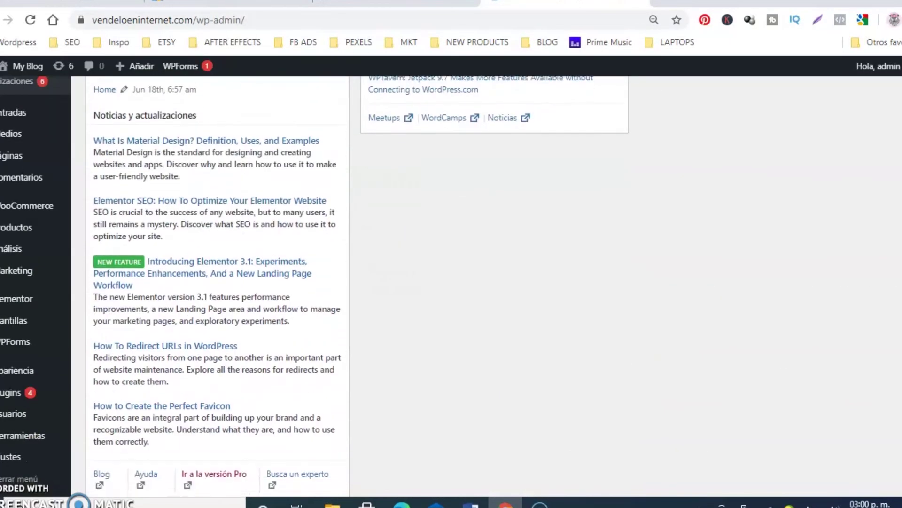
scroll(494, 282, "up", 15)
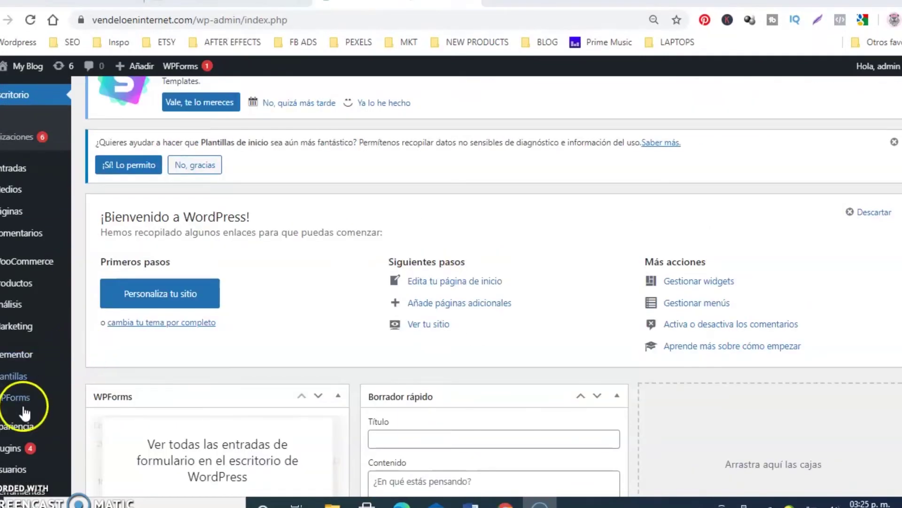
mouse_move(21, 470)
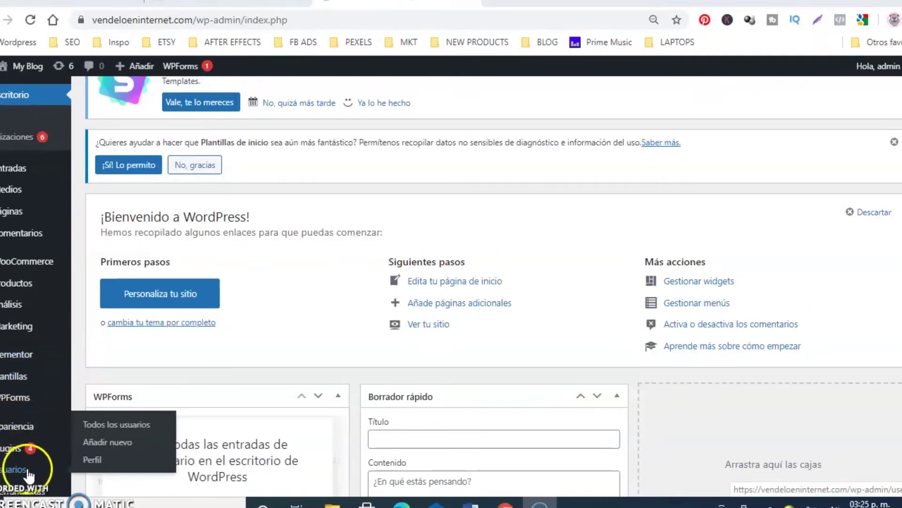
left_click(18, 471)
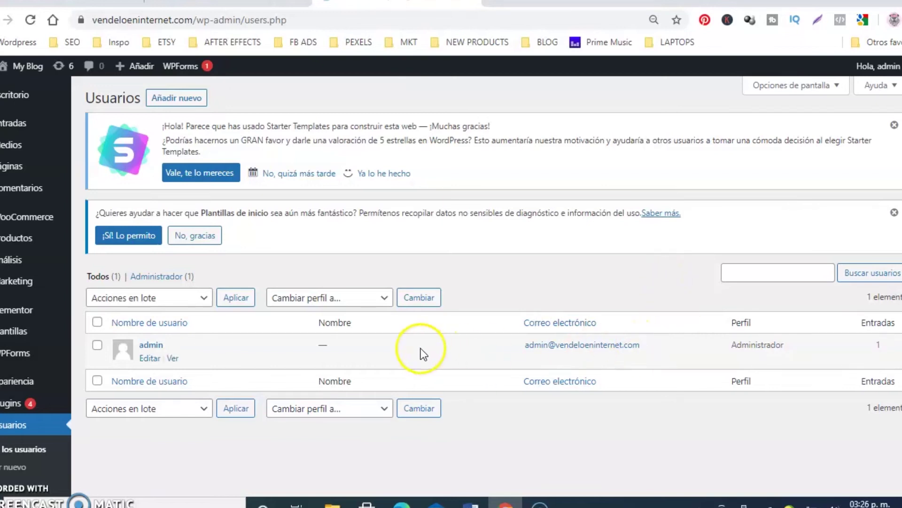
left_click(150, 358)
Step: Replace the admin profile's required contact email with the owner's own email address
scroll(451, 282, "down", 10)
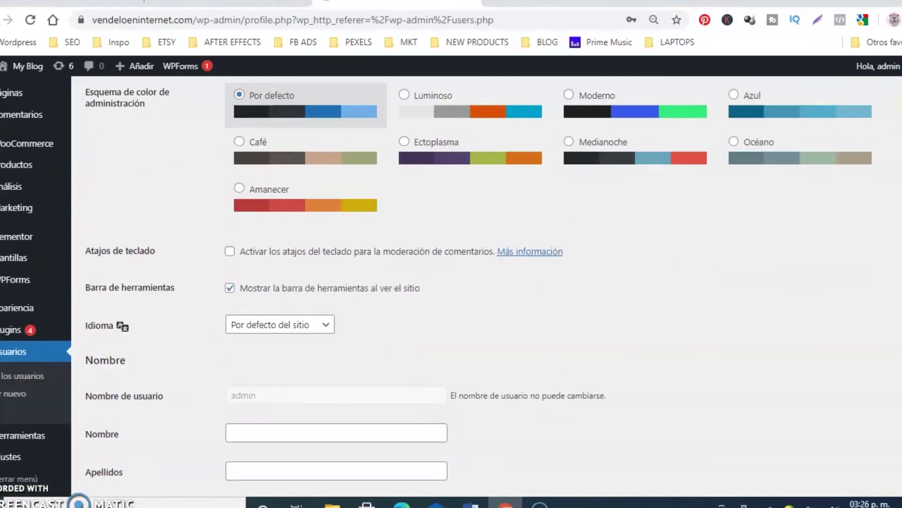
scroll(451, 282, "down", 3)
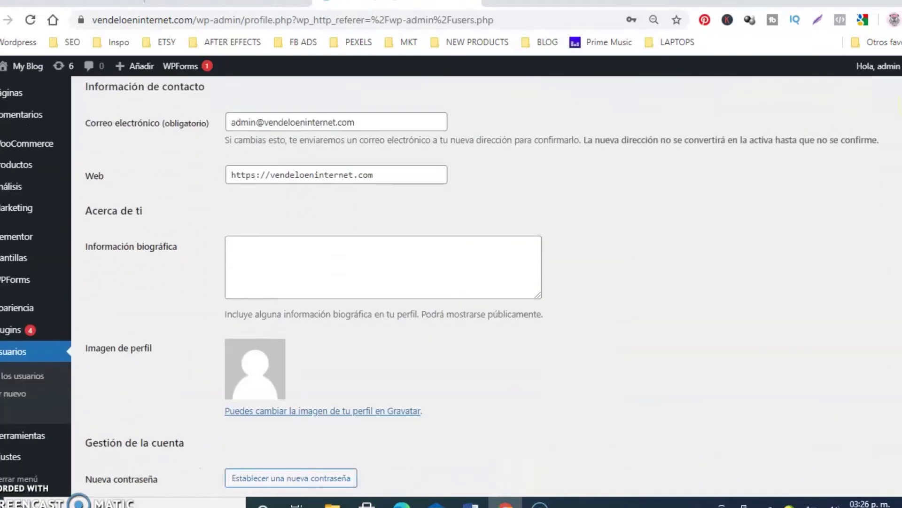
scroll(451, 282, "up", 1)
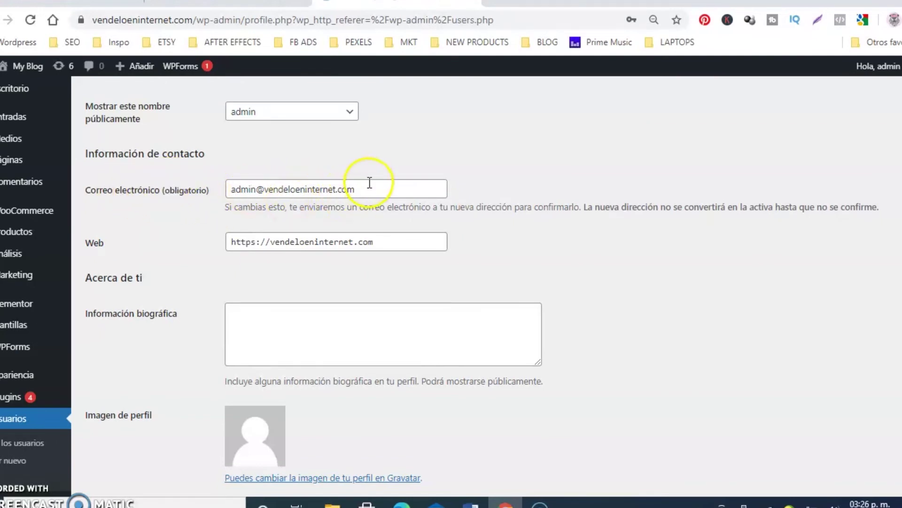
left_click_drag(382, 188, 225, 179)
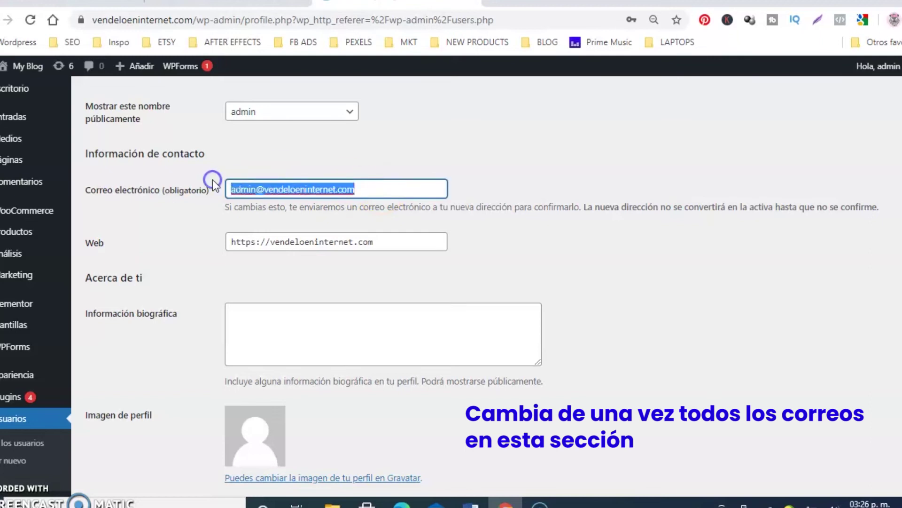
key("ctrl+v")
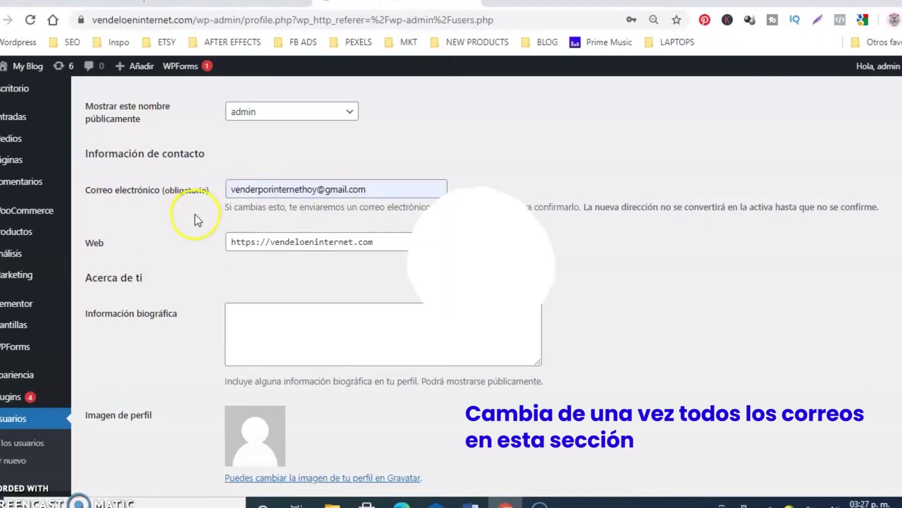
Step: Set a new account password for the admin user, replacing the generated suggestion, and hide its characters
scroll(475, 286, "down", 2)
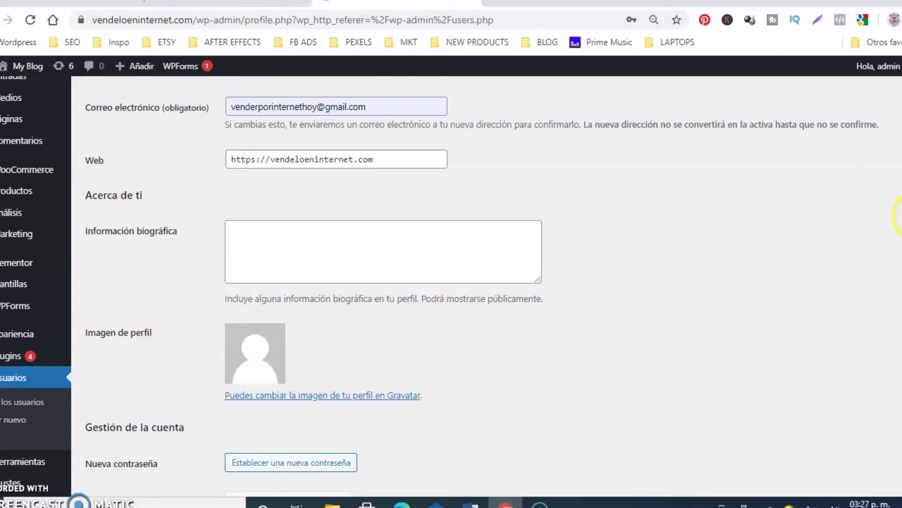
scroll(436, 232, "down", 5)
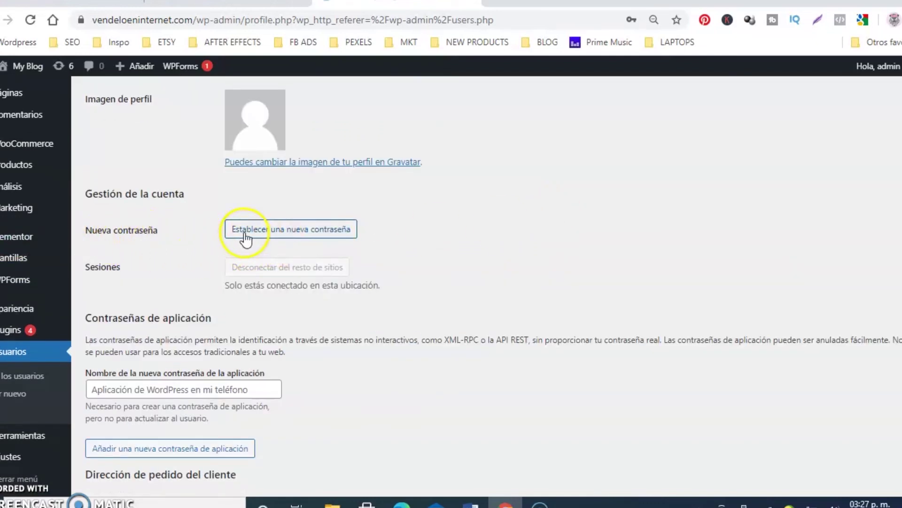
left_click(320, 239)
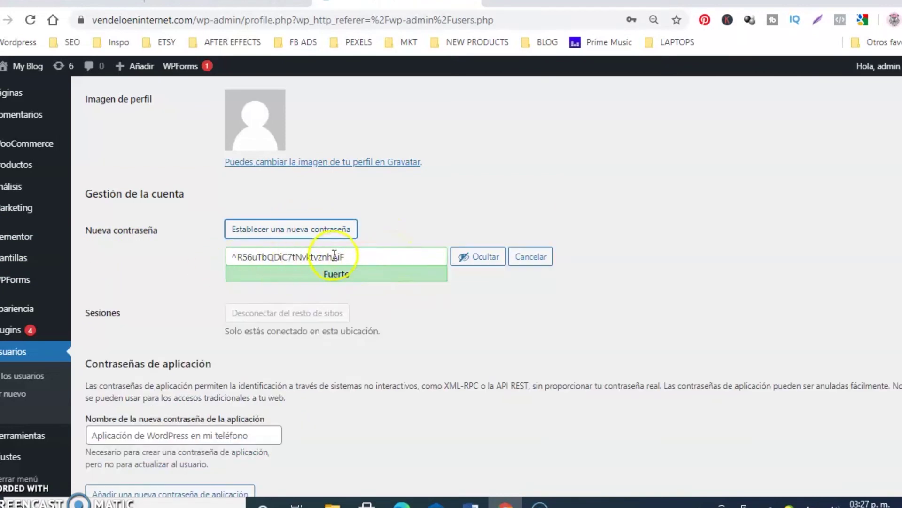
left_click(372, 255)
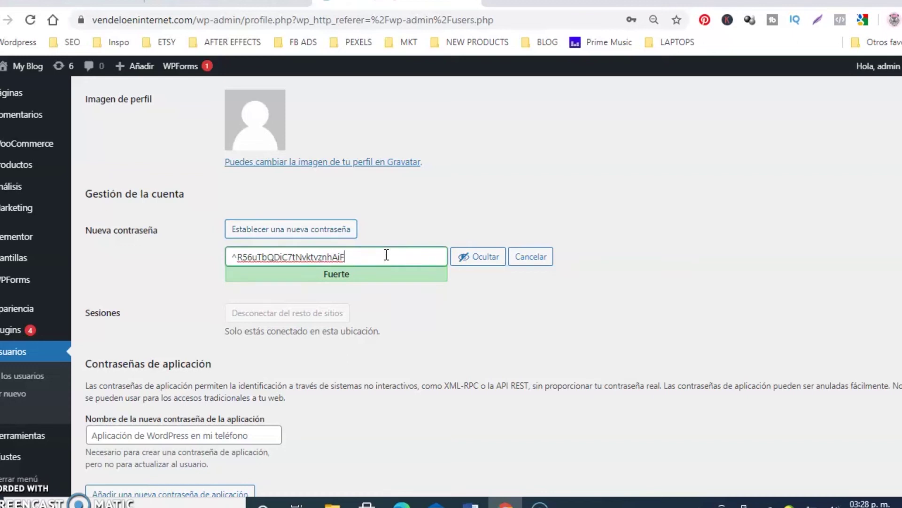
left_click_drag(390, 255, 215, 255)
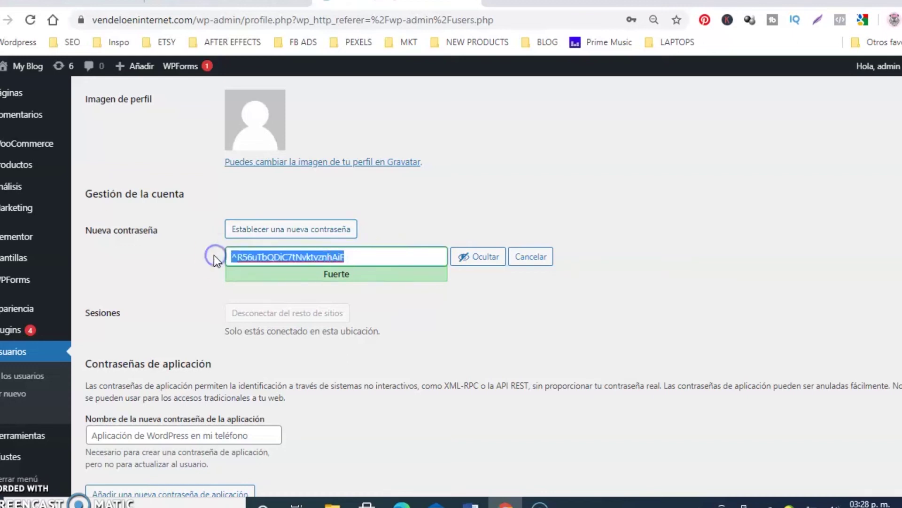
left_click(478, 256)
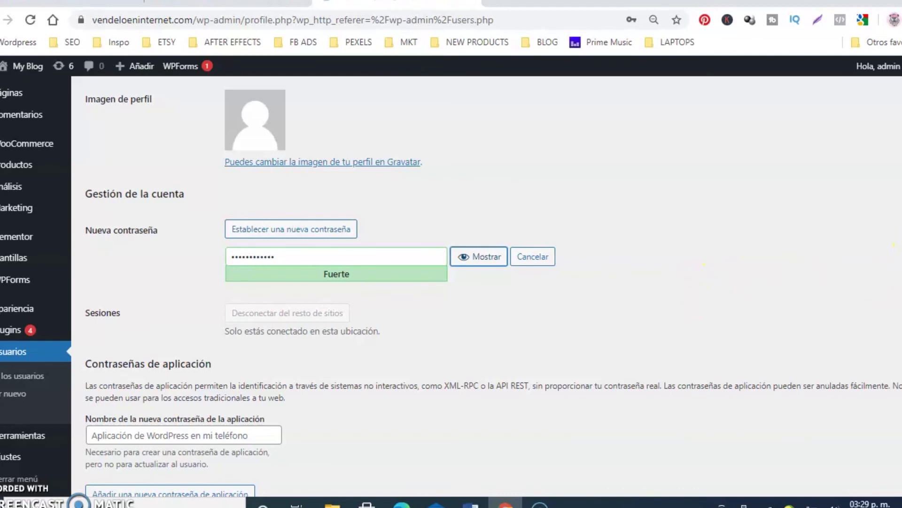
Step: Update the admin profile with the new email and password, and review the notices about the pending email change
scroll(493, 282, "down", 15)
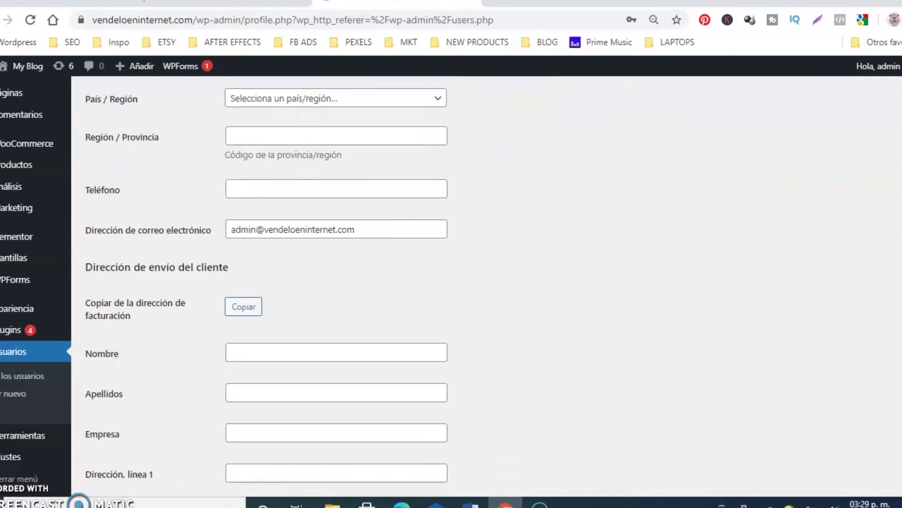
scroll(494, 282, "down", 6)
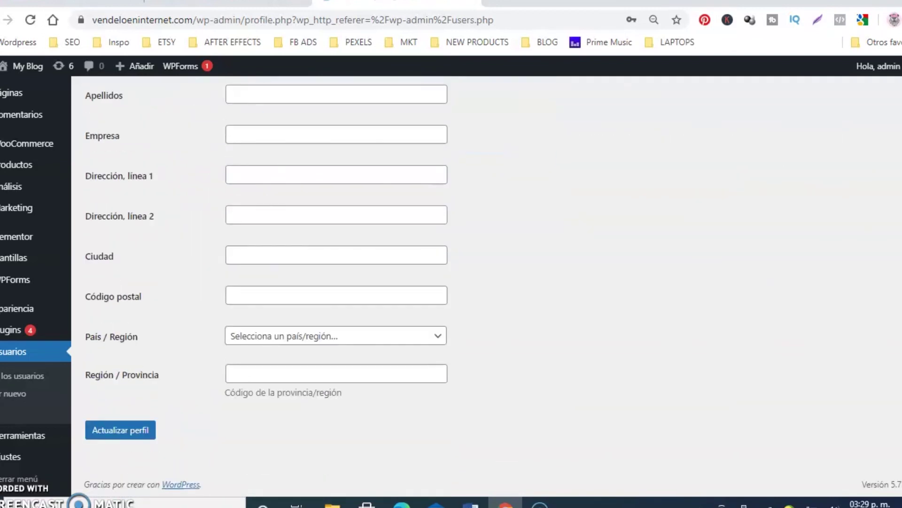
left_click(150, 437)
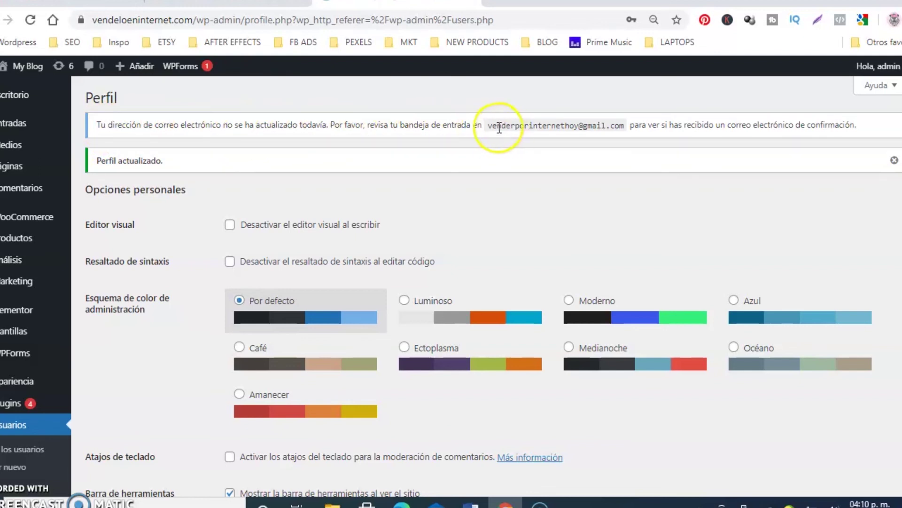
left_click_drag(514, 126, 609, 134)
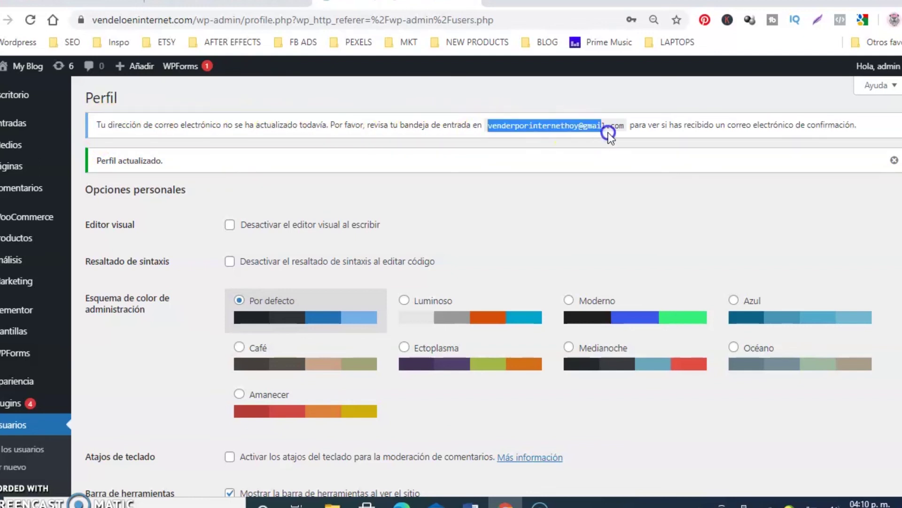
left_click(752, 131)
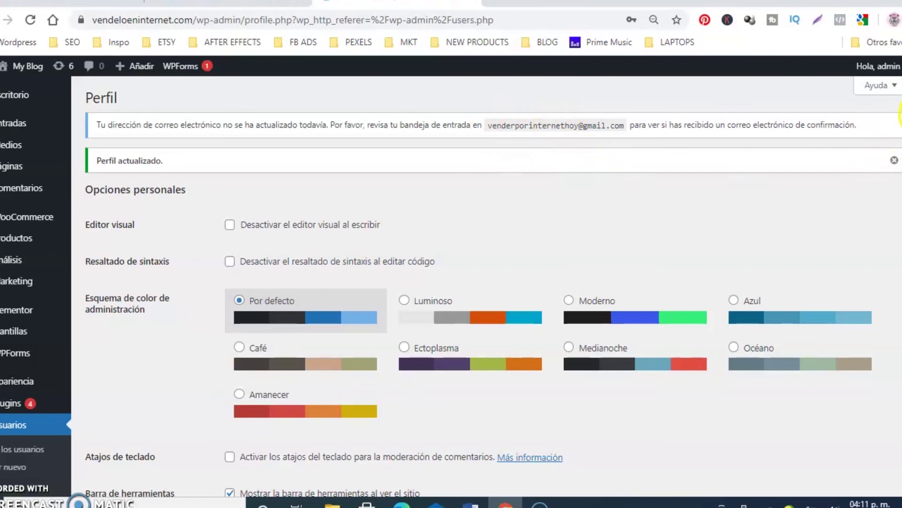
scroll(343, 292, "down", 10)
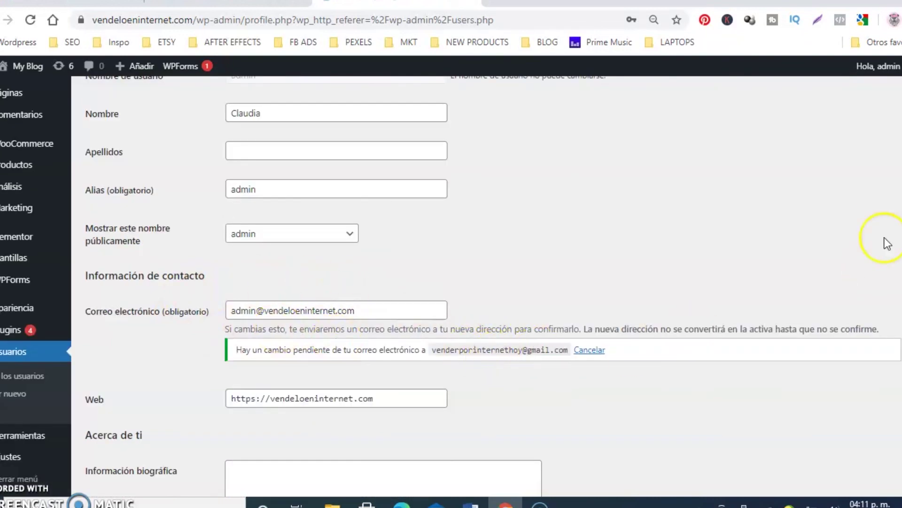